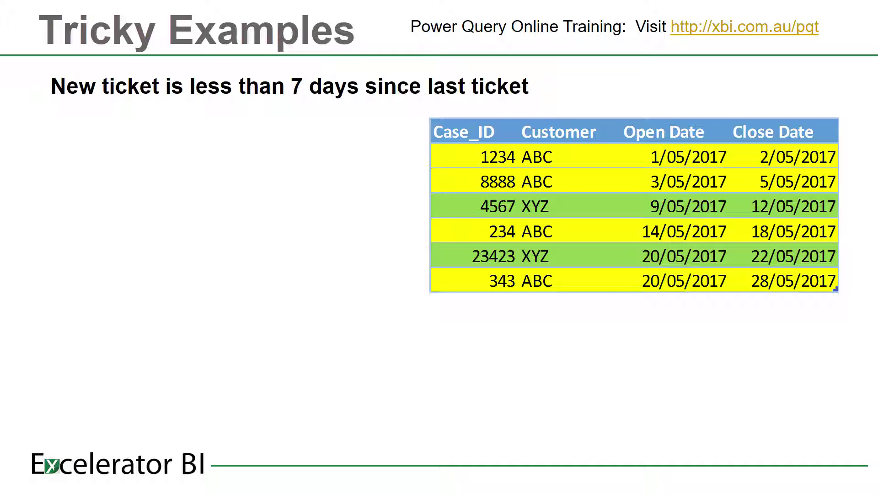
# Switch to the Power BI forum thread behind this example
pyautogui.hotkey('alt', 'Tab')
# Reveal all three Tricky Examples bullets, circling the ABC and XYZ customer cells with the pen
pyautogui.click(578, 395)
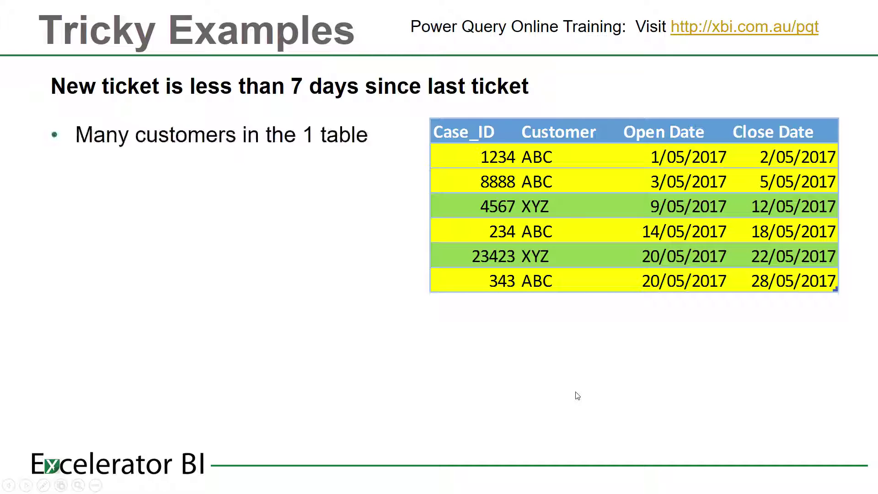
pyautogui.moveTo(513, 172)
pyautogui.mouseDown()
pyautogui.moveTo(515, 194)
pyautogui.moveTo(571, 188)
pyautogui.moveTo(542, 172)
pyautogui.moveTo(515, 171)
pyautogui.mouseUp()
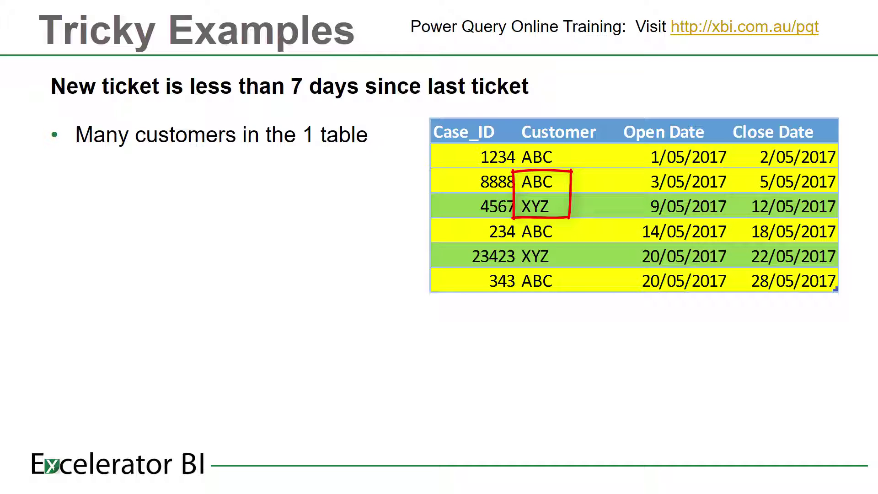
pyautogui.press('Right')
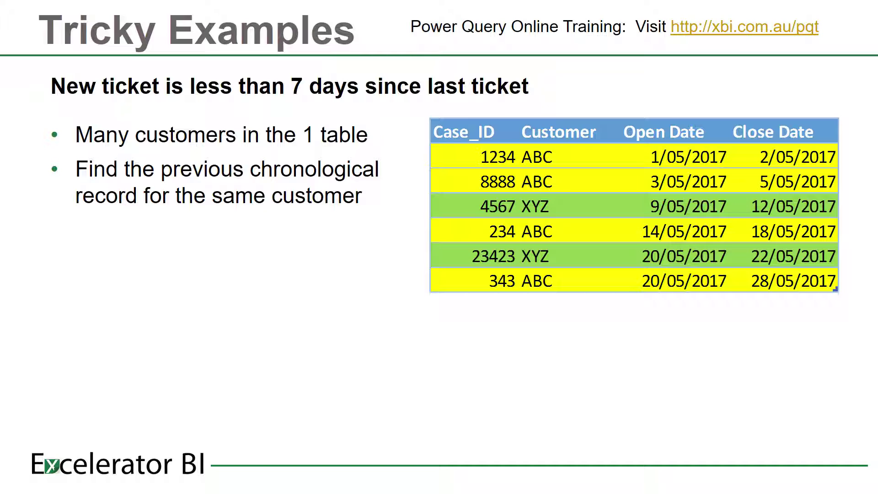
pyautogui.press('Right')
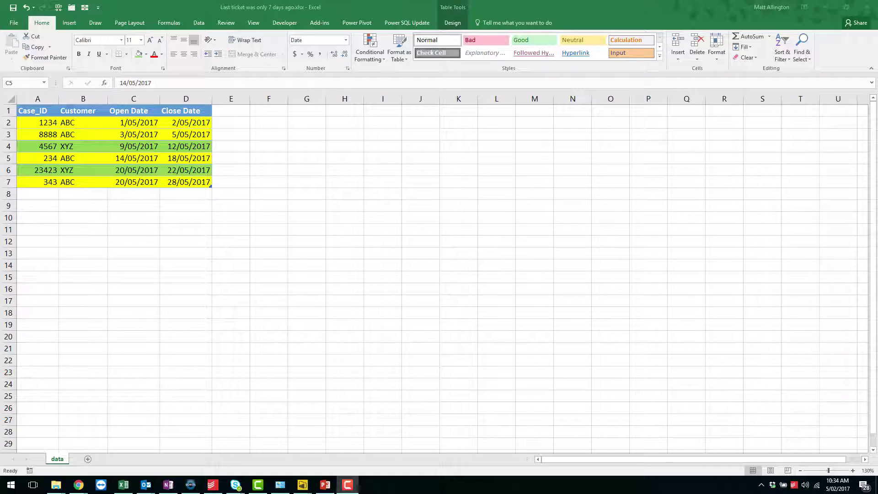
# Bring the ticket workbook forward and open its data import commands to load the table
pyautogui.click(143, 157)
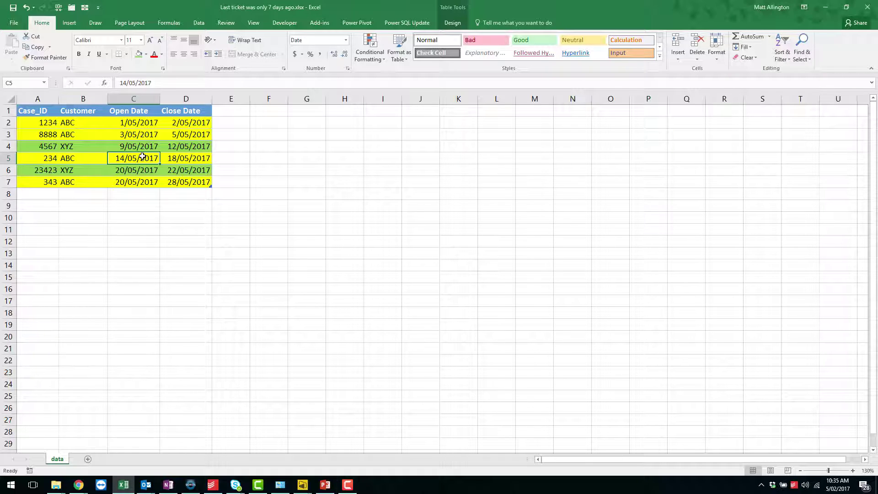
pyautogui.click(200, 24)
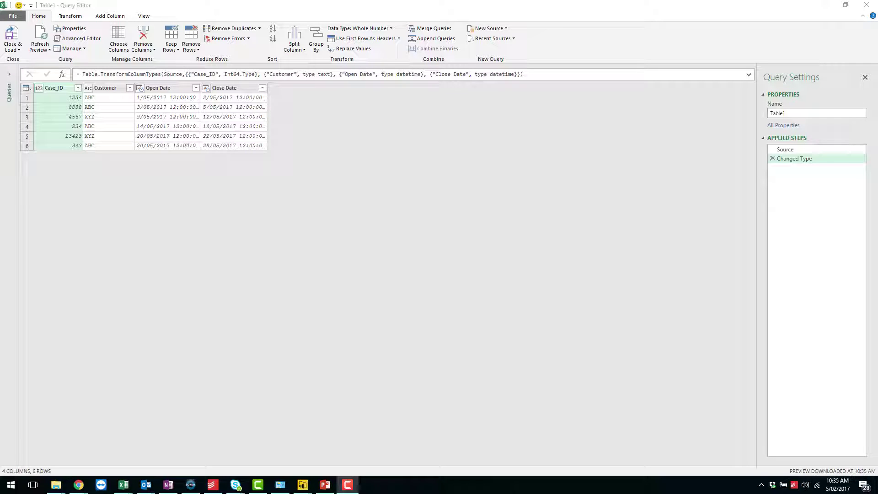
# Restore the editor from full screen, place it over the Excel sheet and enlarge it
pyautogui.click(845, 5)
pyautogui.moveTo(325, 21); pyautogui.dragTo(478, 57)
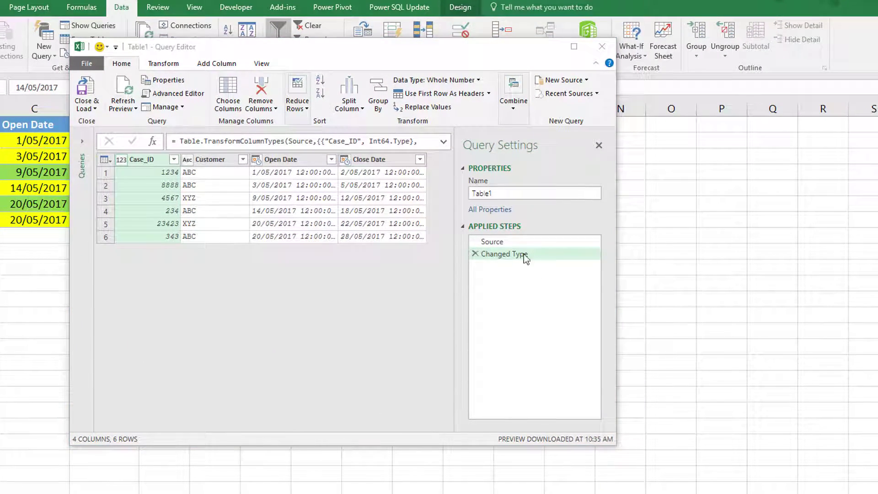
pyautogui.click(526, 257)
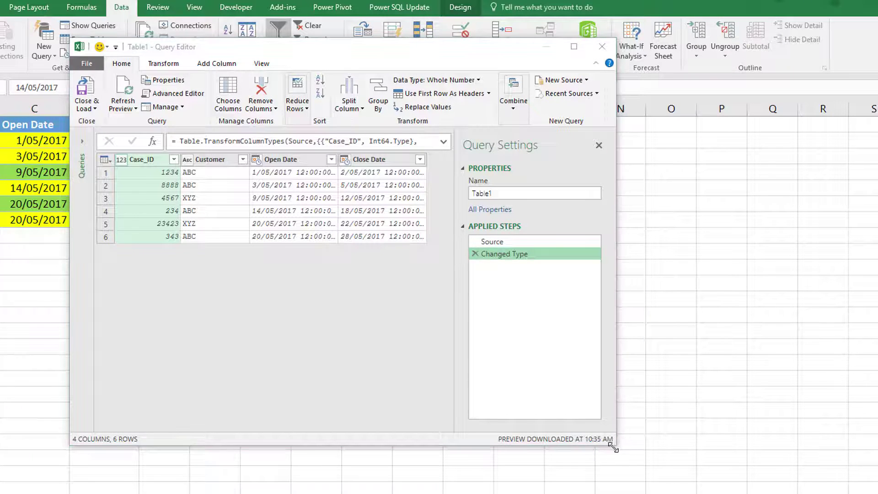
pyautogui.moveTo(615, 444); pyautogui.dragTo(750, 486)
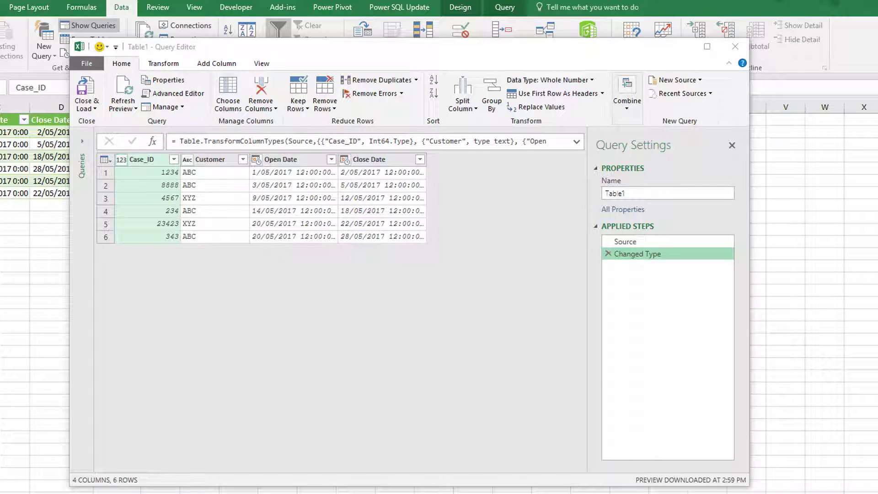
# Sort Table1 ascending by Customer, then ascending by Open Date
pyautogui.click(242, 160)
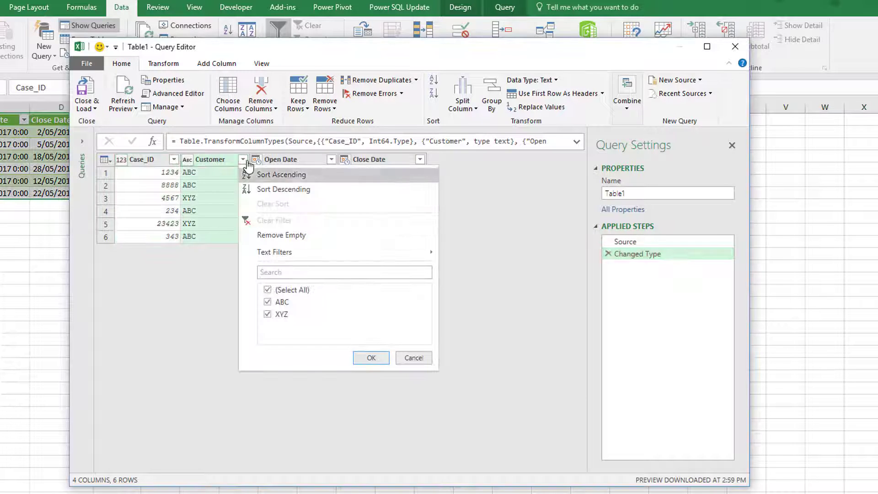
pyautogui.click(267, 177)
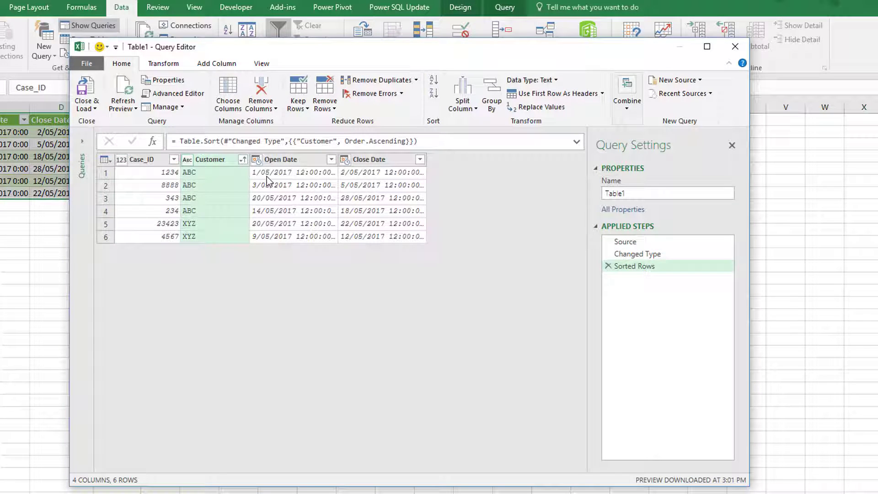
pyautogui.click(330, 160)
pyautogui.click(295, 177)
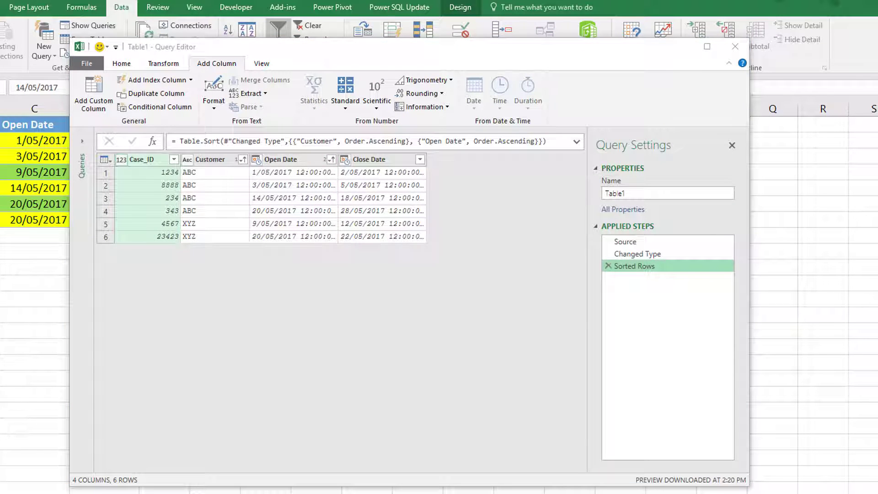
# Add an Index column counting from 1 and check the second ticket's details
pyautogui.click(191, 81)
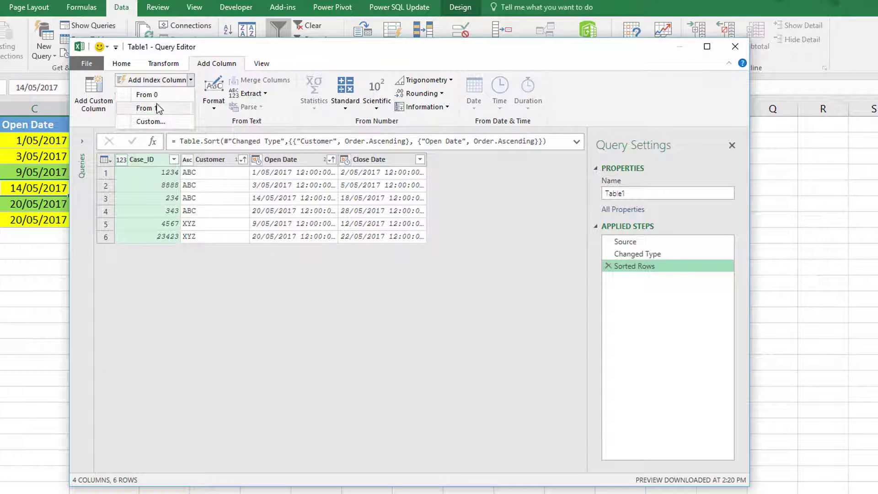
pyautogui.click(159, 109)
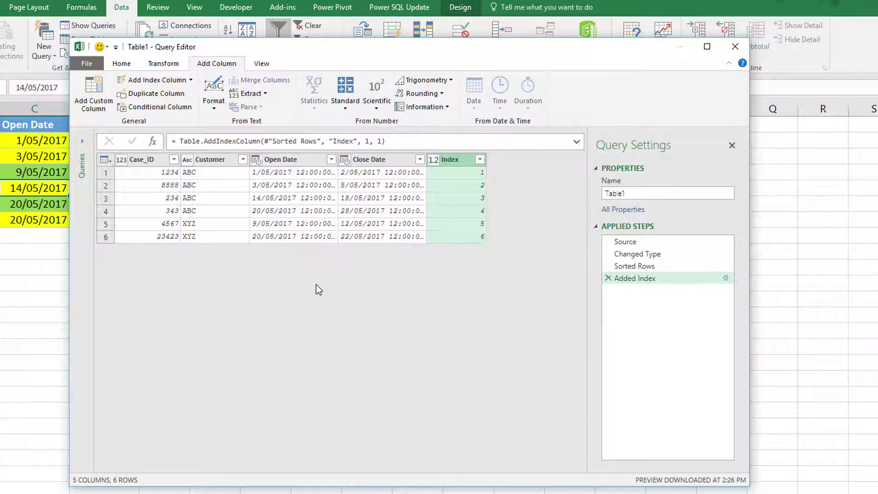
pyautogui.click(103, 186)
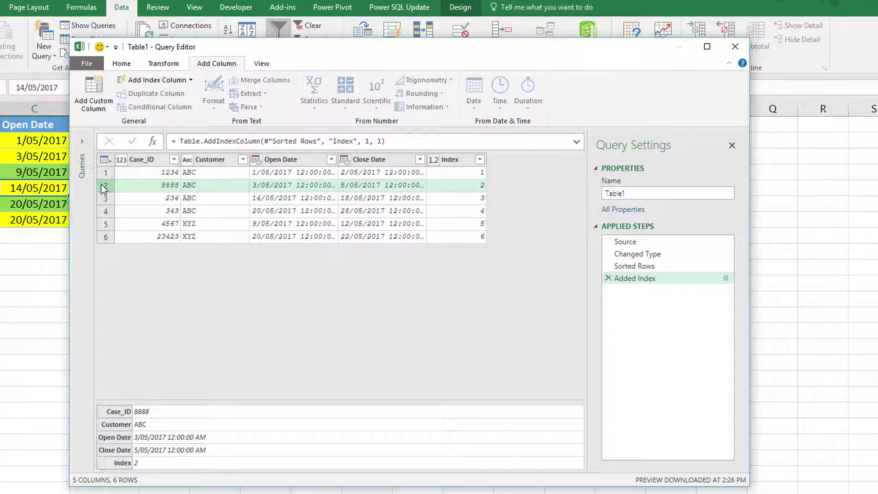
# Add an Index.1 column counting from 0 and compare its values with Index
pyautogui.click(191, 80)
pyautogui.click(157, 94)
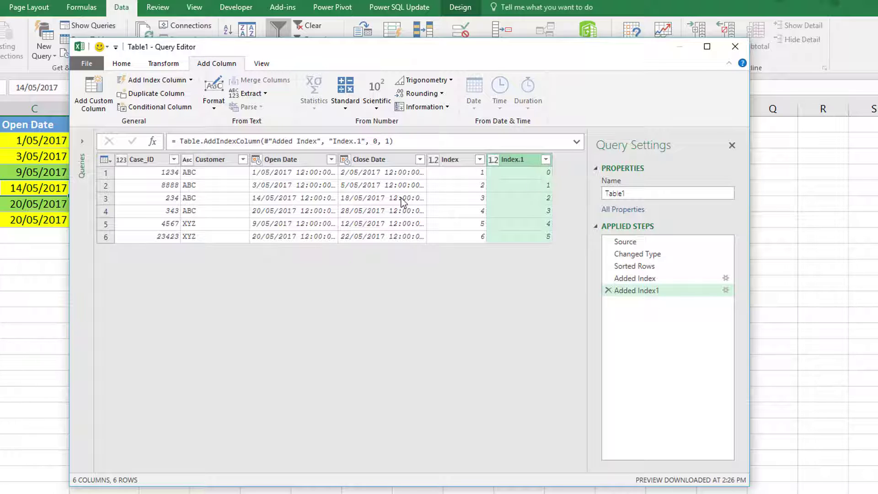
pyautogui.click(102, 174)
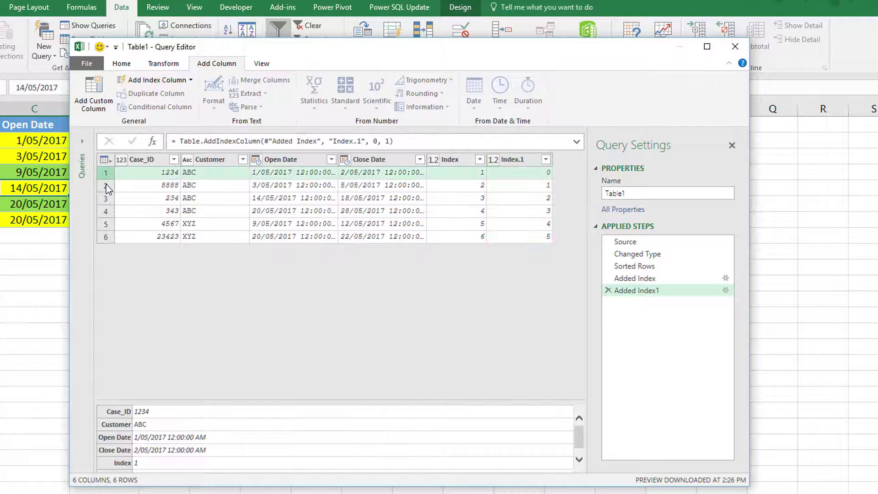
pyautogui.click(103, 185)
pyautogui.click(478, 175)
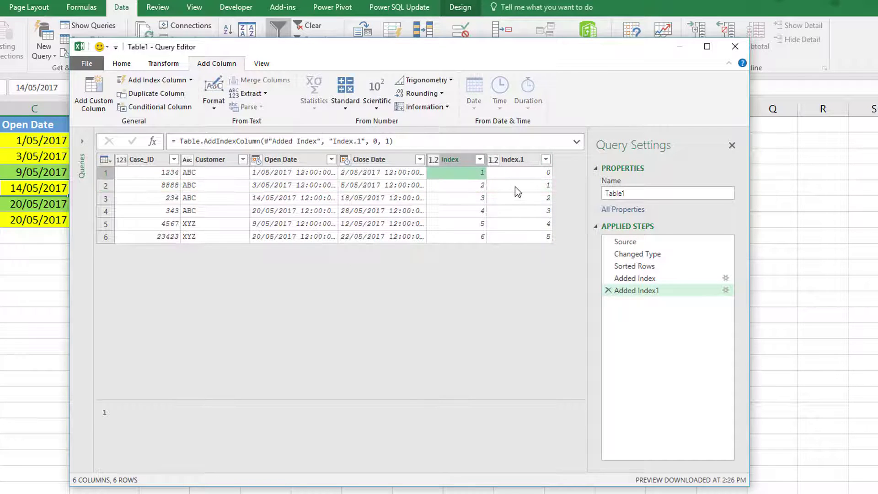
pyautogui.click(515, 187)
pyautogui.click(475, 174)
# Rename the Index.1 column to 'Previous' and compare it with the Index column
pyautogui.click(519, 161)
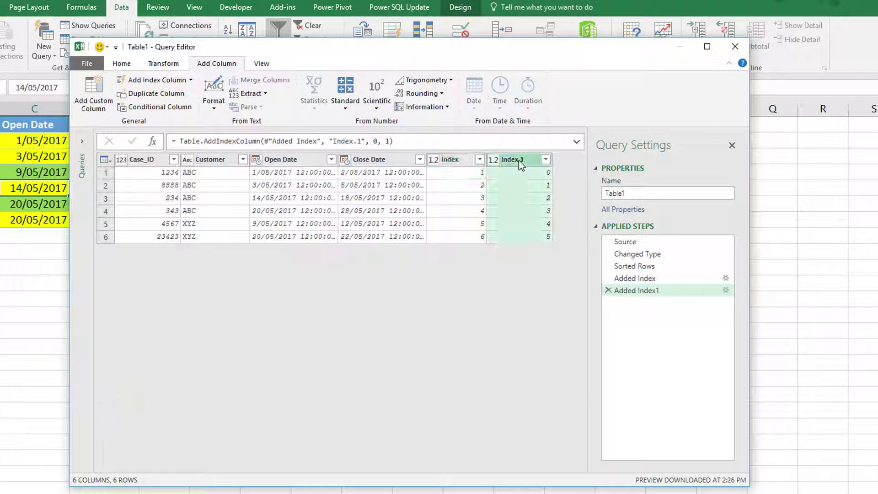
pyautogui.doubleClick(518, 160)
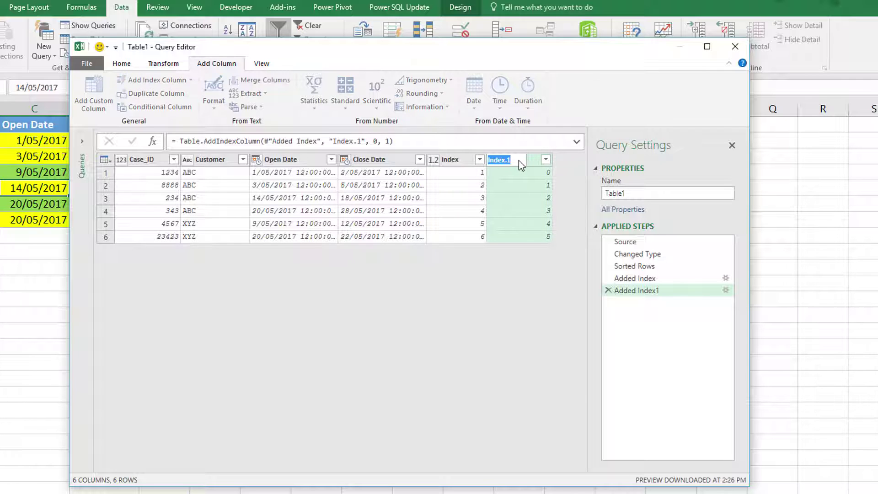
pyautogui.write('Previous')
pyautogui.press('Return')
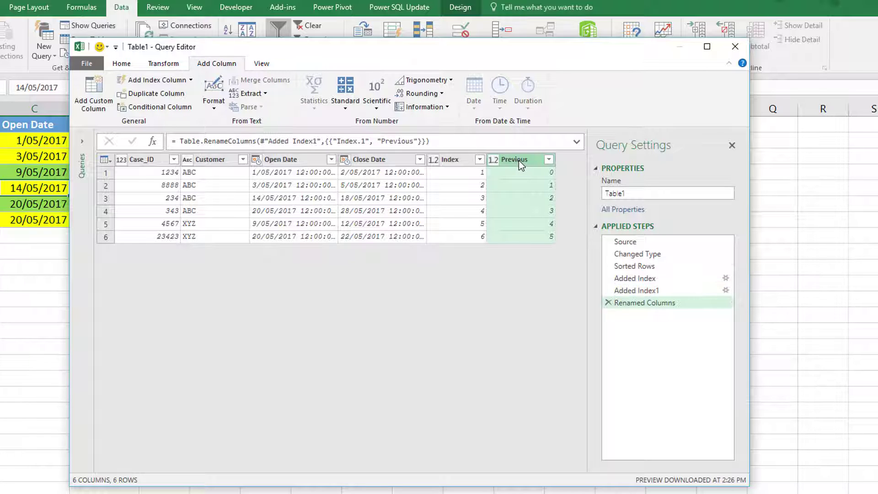
pyautogui.click(107, 186)
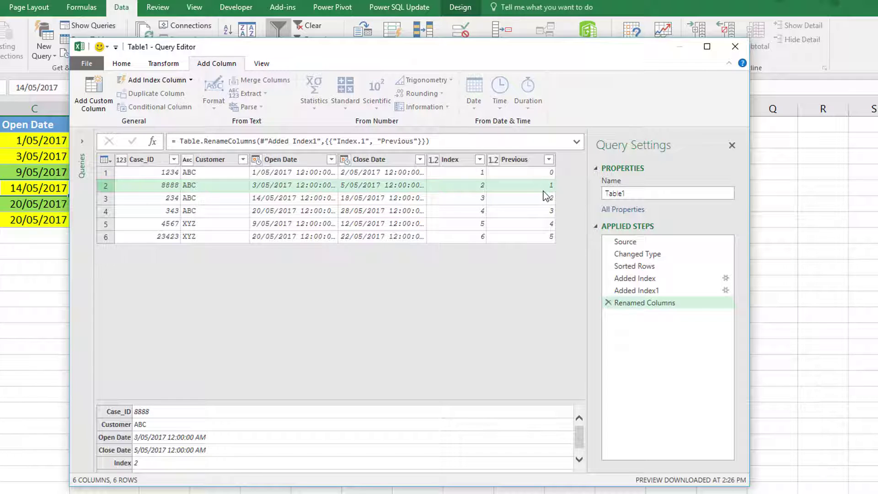
pyautogui.click(450, 205)
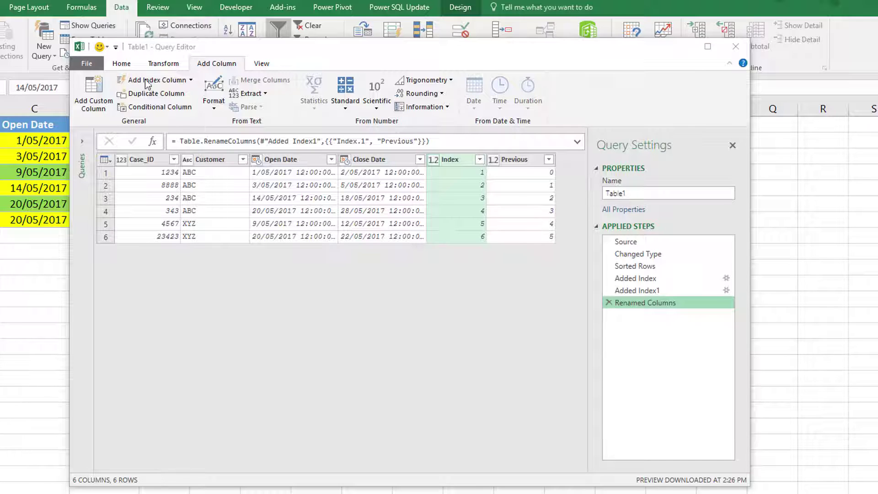
pyautogui.click(122, 65)
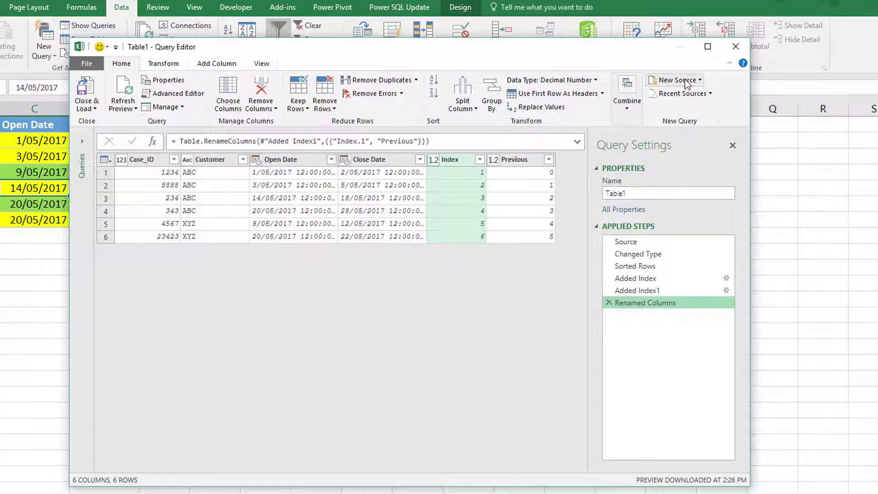
# Merge Table1 with itself, matching its Previous column to Index
pyautogui.click(625, 108)
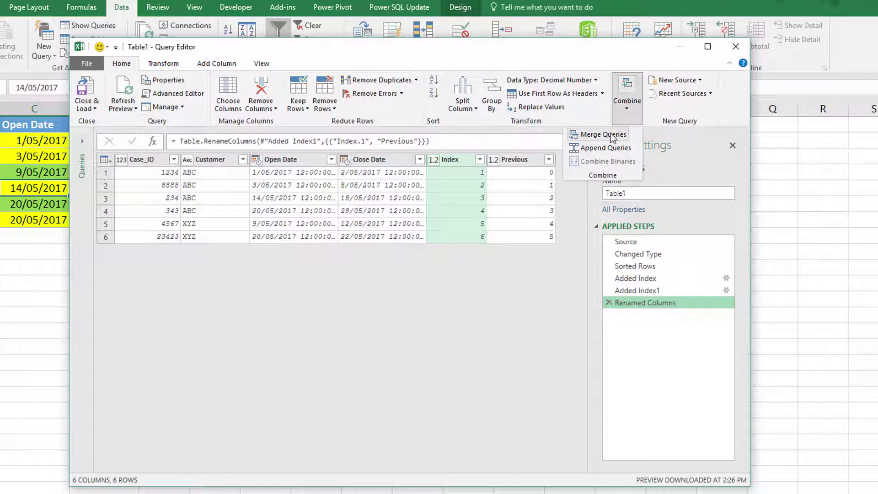
pyautogui.click(613, 132)
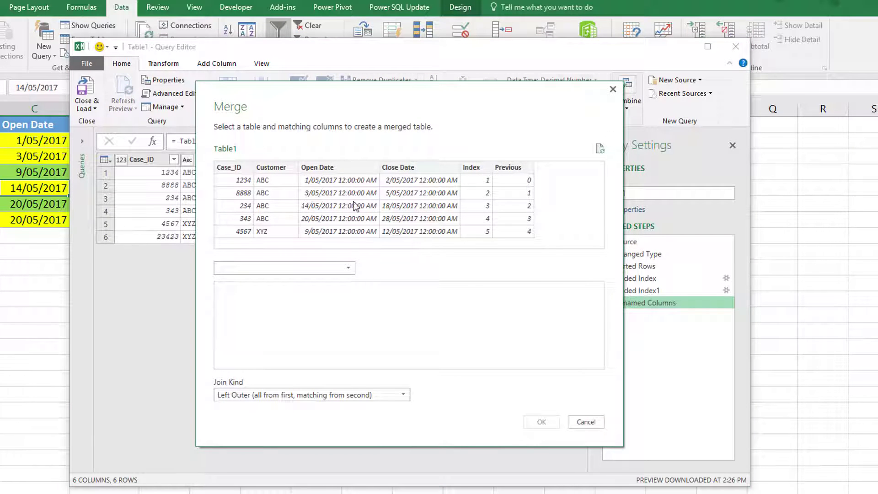
pyautogui.click(350, 269)
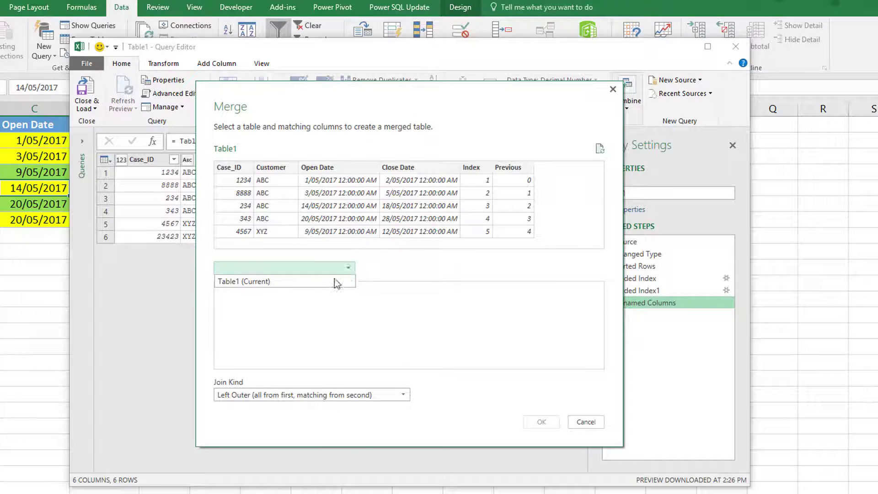
pyautogui.click(262, 284)
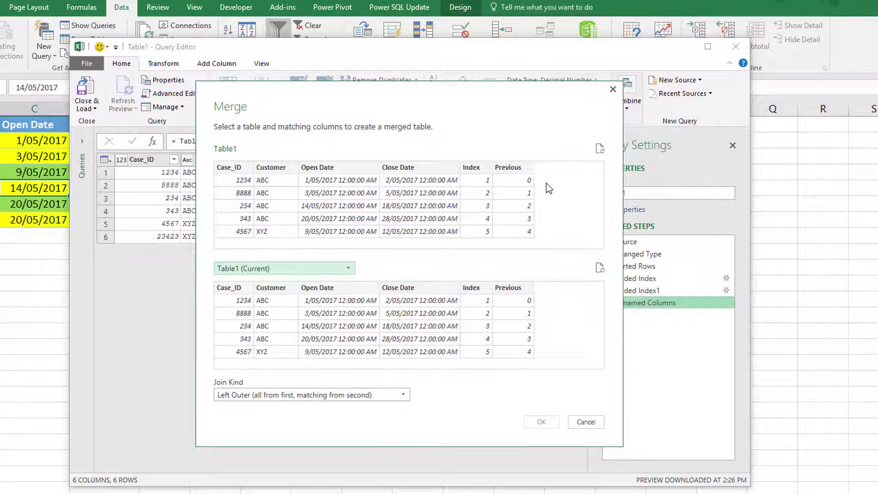
pyautogui.moveTo(231, 193)
pyautogui.mouseDown()
pyautogui.moveTo(415, 201)
pyautogui.moveTo(293, 185)
pyautogui.moveTo(490, 196)
pyautogui.mouseUp()
pyautogui.click(512, 166)
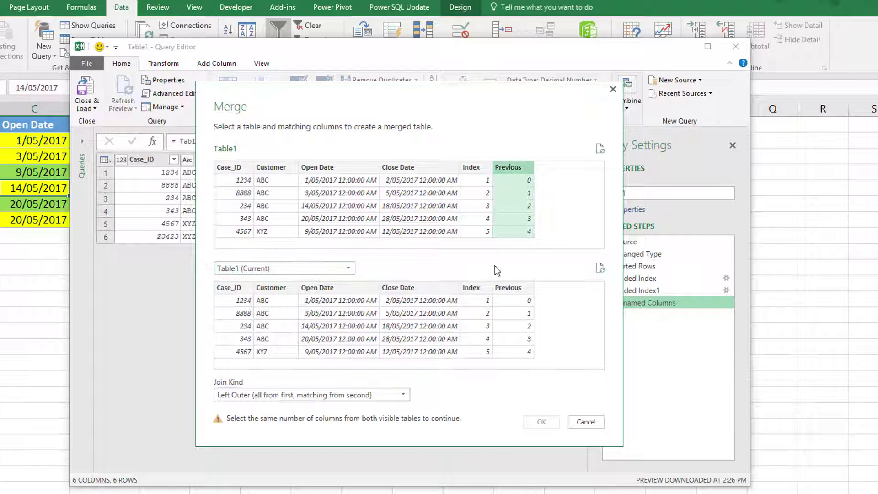
pyautogui.click(476, 288)
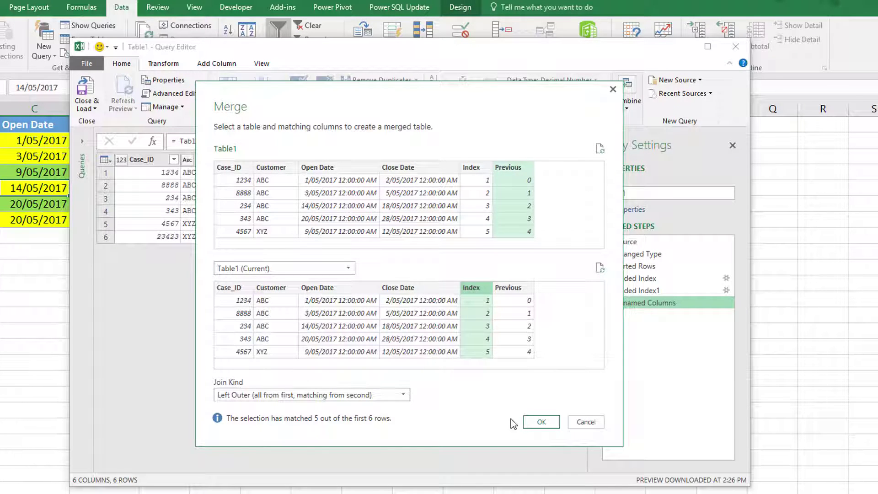
pyautogui.click(541, 421)
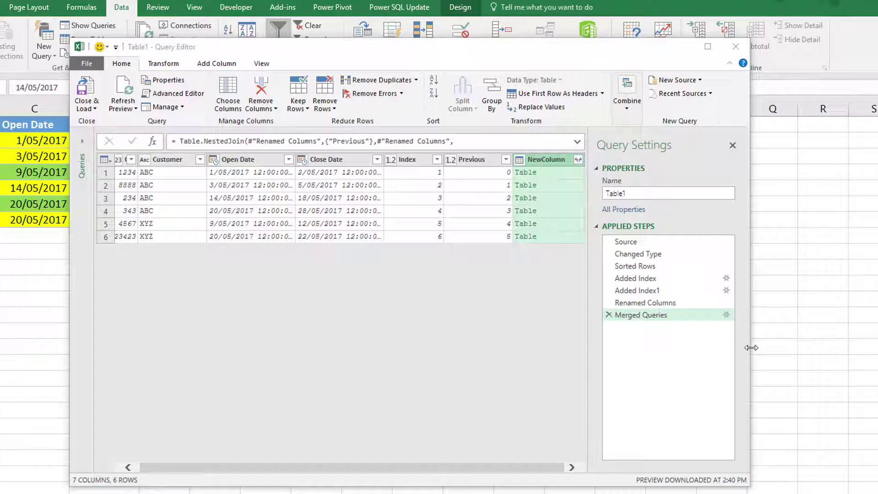
# Widen the editor window and select the Index and Previous columns
pyautogui.moveTo(752, 348); pyautogui.dragTo(844, 346)
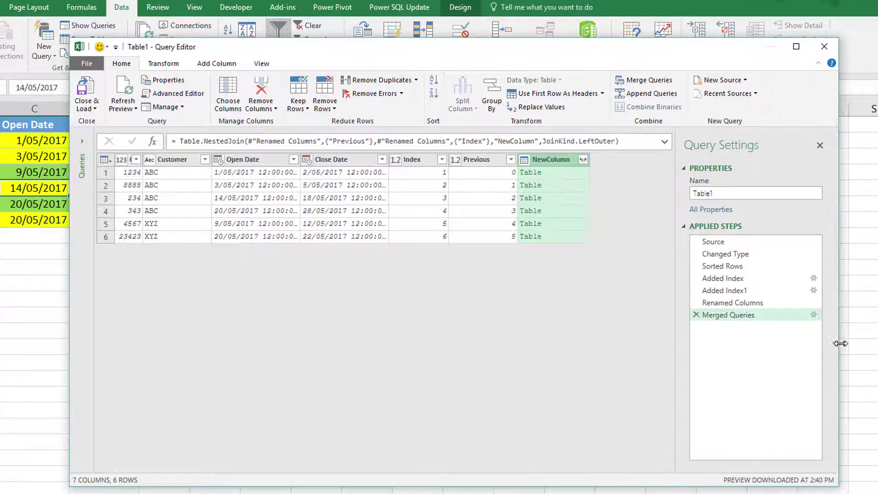
pyautogui.click(442, 171)
pyautogui.keyDown('ctrl'); pyautogui.click(475, 161); pyautogui.keyUp('ctrl')
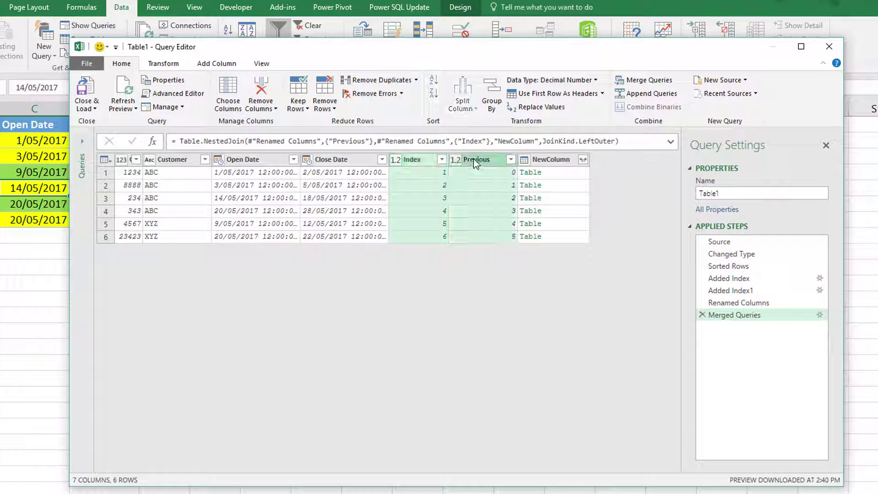
# Remove Index and Previous, expand NewColumn to only Customer and Close Date, then inspect rows 2 and 5
pyautogui.rightClick(476, 164)
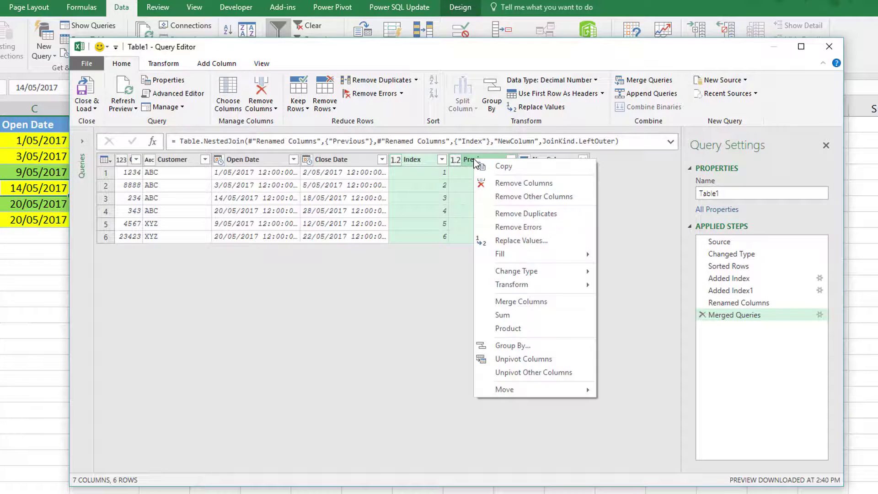
pyautogui.click(488, 183)
pyautogui.click(454, 160)
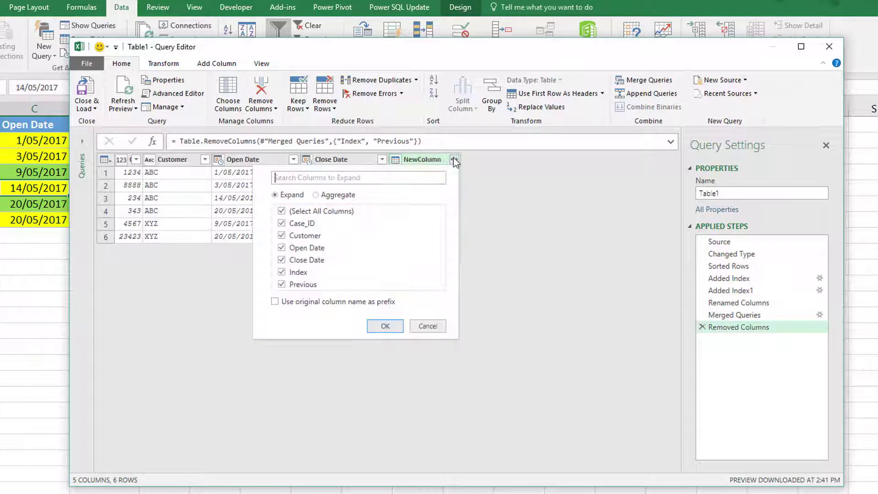
pyautogui.click(295, 212)
pyautogui.click(281, 236)
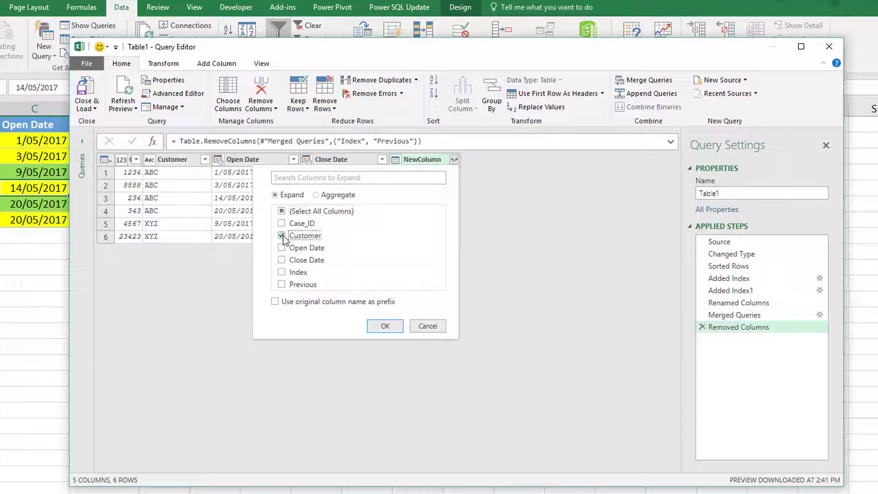
pyautogui.click(282, 260)
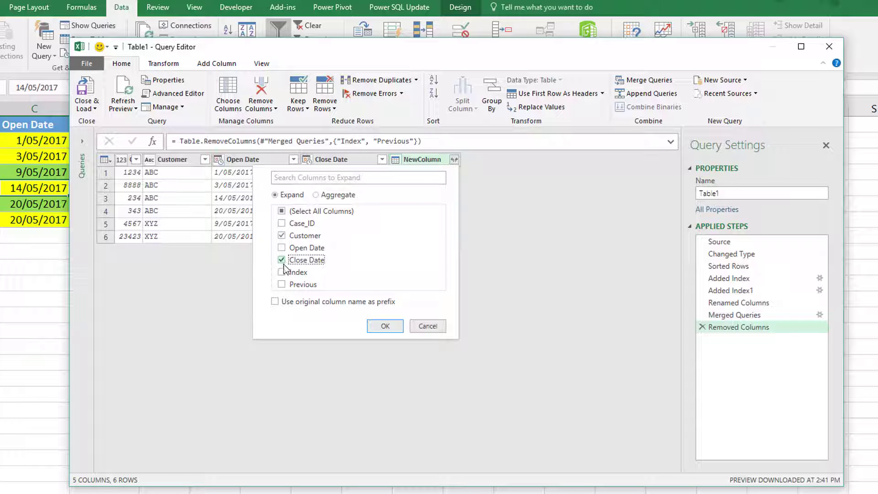
pyautogui.click(384, 326)
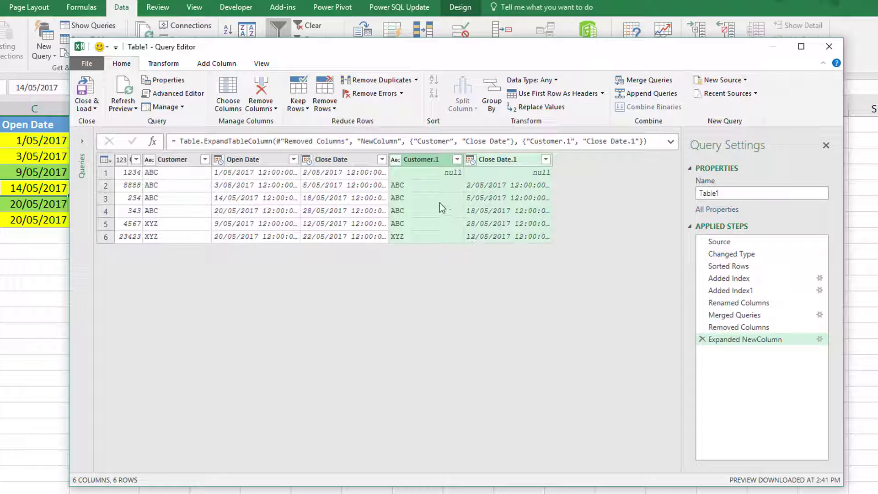
pyautogui.click(107, 186)
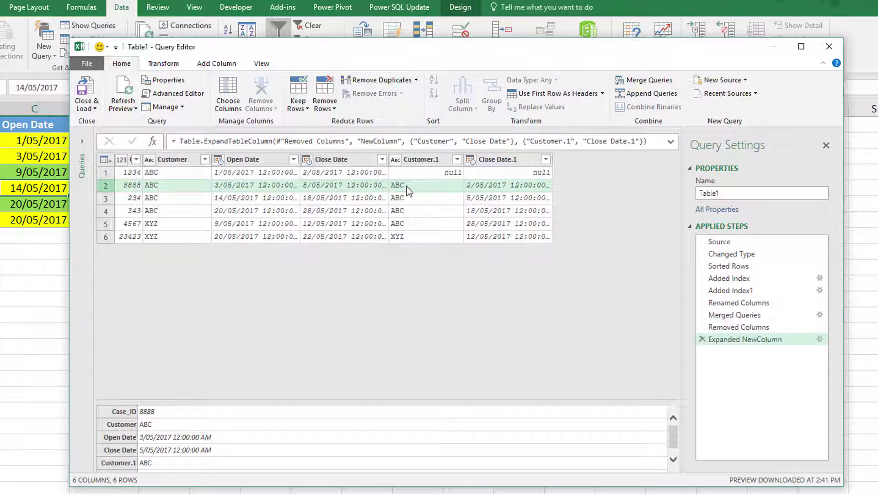
pyautogui.click(103, 226)
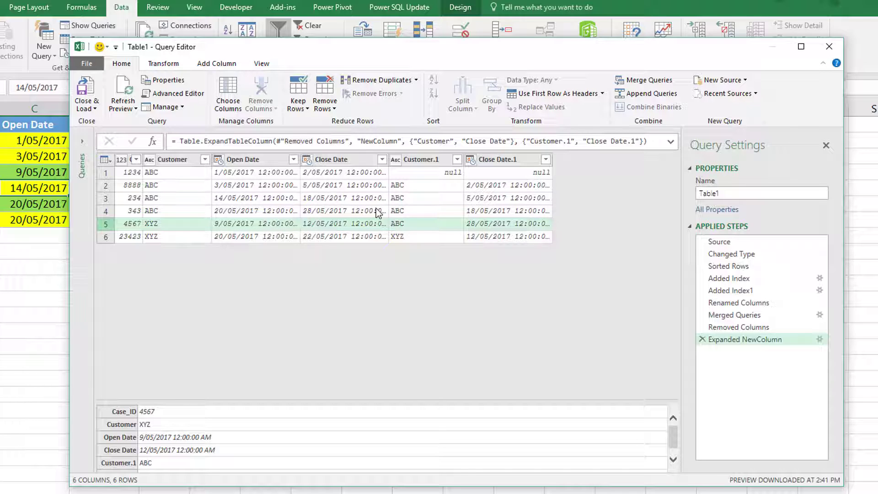
# Change the Close Date.1 header to 'Previous Close Date'
pyautogui.doubleClick(496, 160)
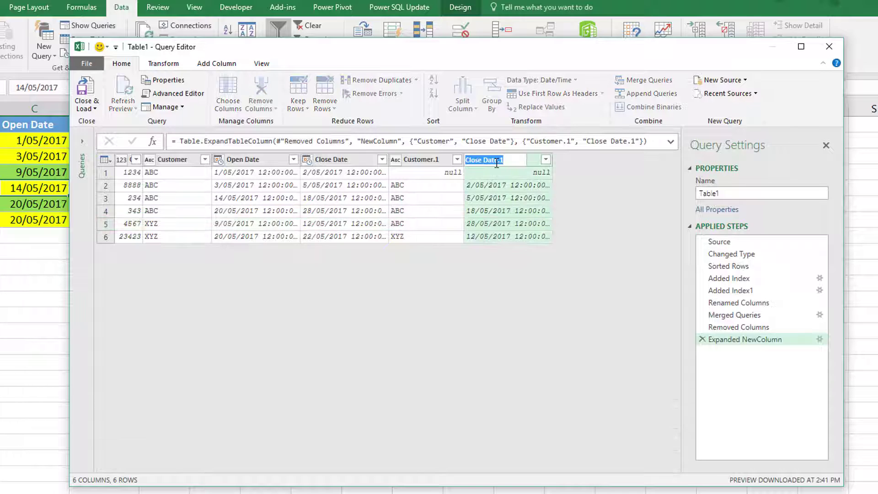
pyautogui.write('Previous Close Da')
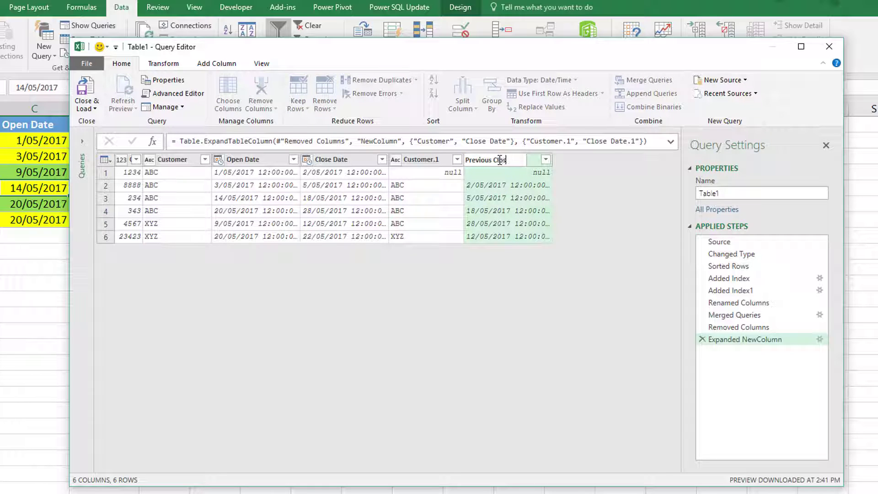
pyautogui.write('te')
pyautogui.press('Return')
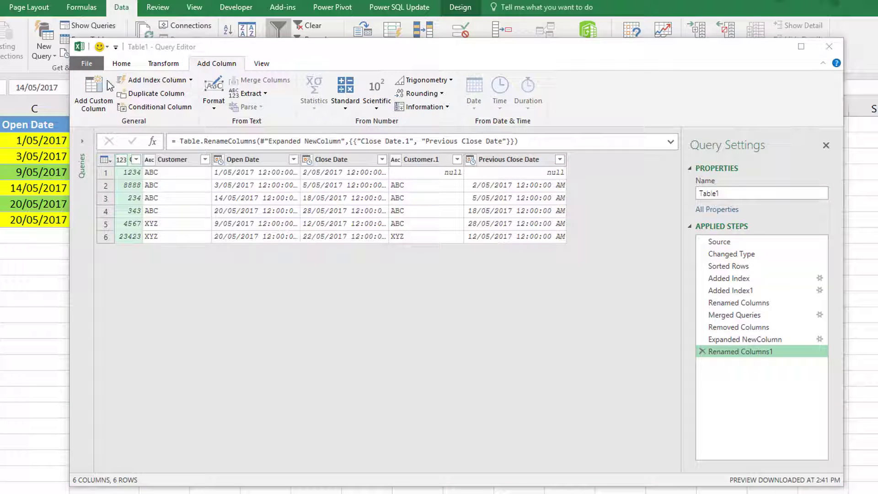
# Start a custom column formula with if [Customer] = [Customer.1]
pyautogui.click(93, 94)
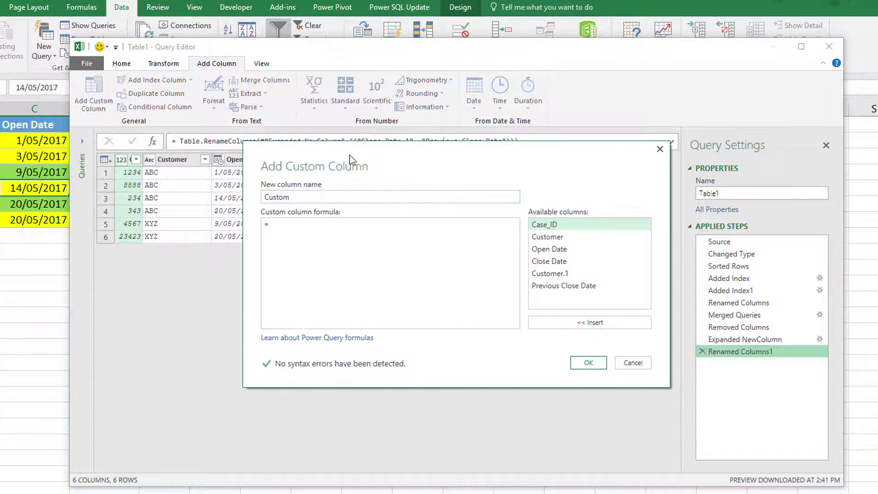
pyautogui.moveTo(351, 156); pyautogui.dragTo(325, 268)
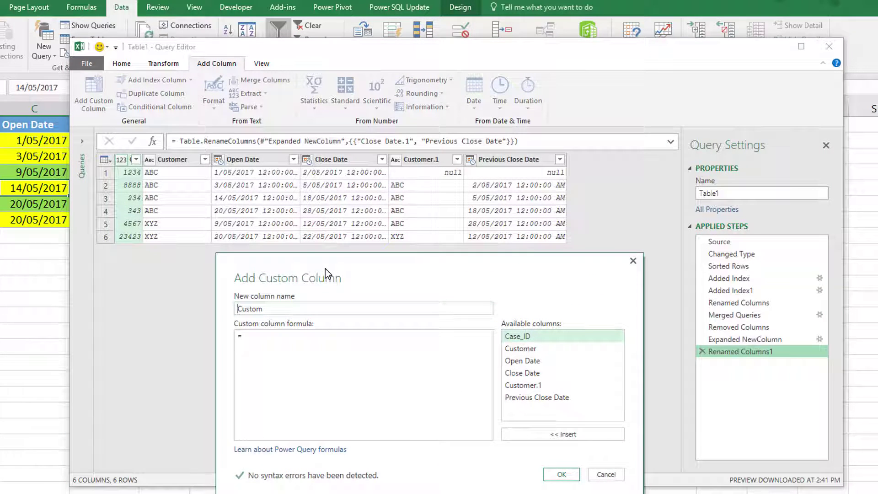
pyautogui.click(309, 357)
pyautogui.write('if')
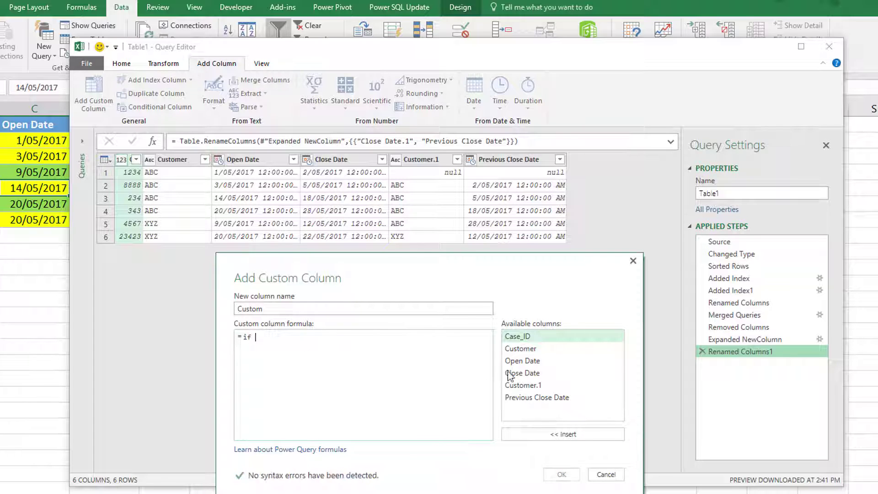
pyautogui.doubleClick(522, 349)
pyautogui.write('=')
pyautogui.doubleClick(522, 386)
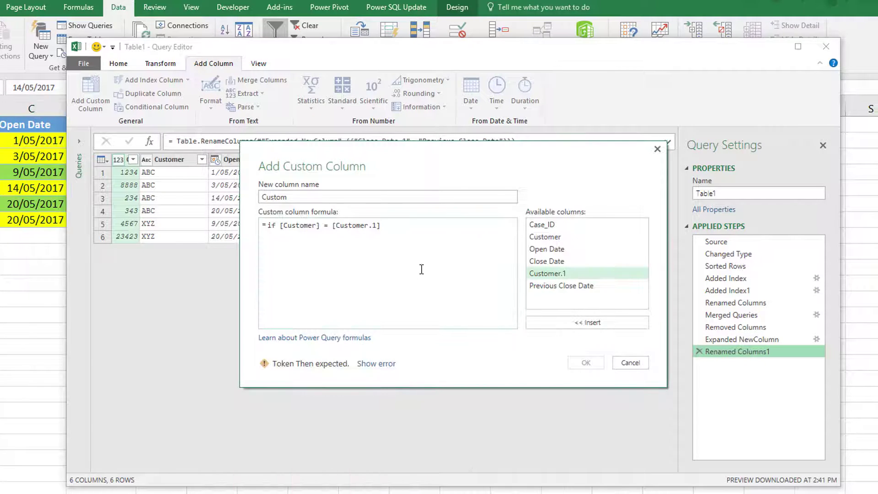
# Extend the condition with and [Open Date] - [Previous Close Date]
pyautogui.click(416, 228)
pyautogui.write('and')
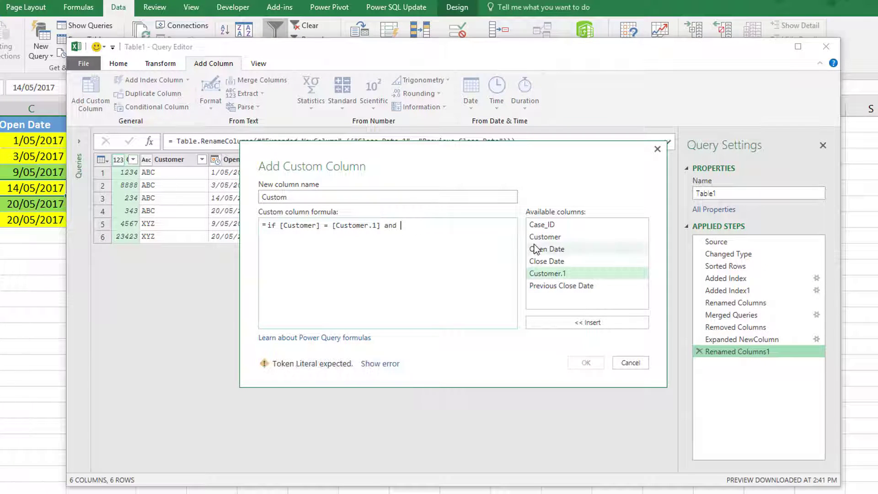
pyautogui.doubleClick(547, 250)
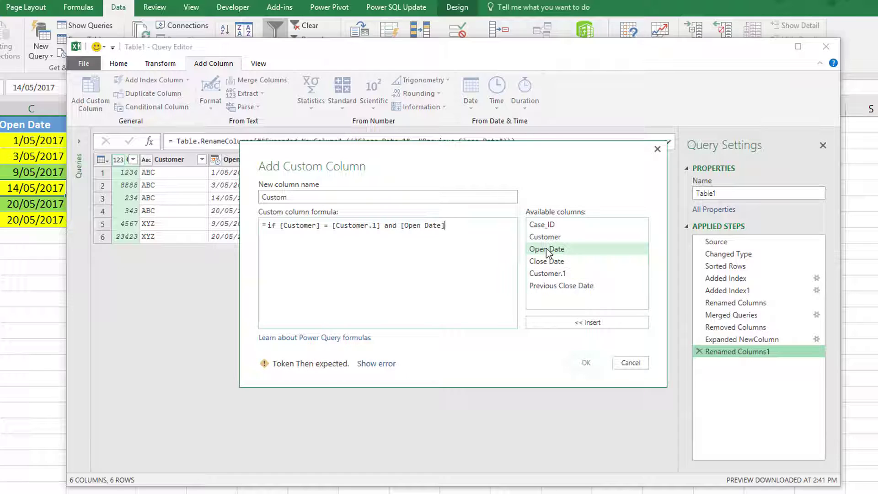
pyautogui.write('-')
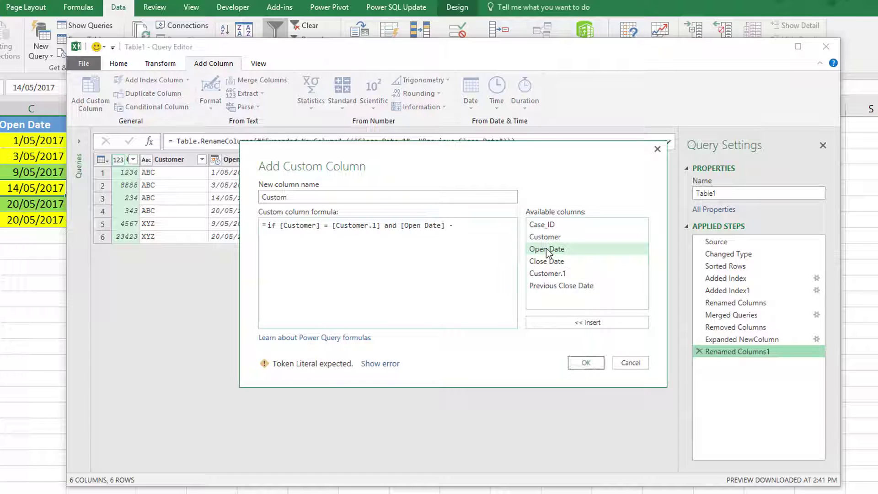
pyautogui.doubleClick(578, 286)
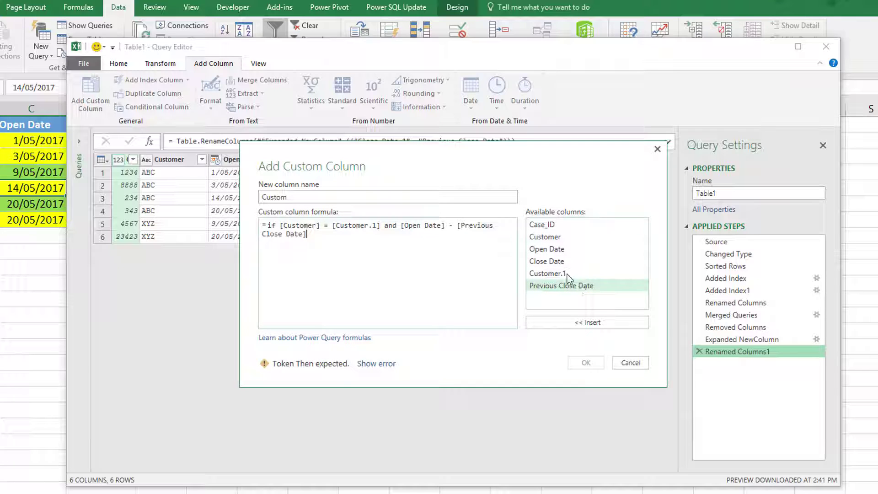
# Finish with <=7 then "Repeat Ticket" else null, correct 'the' to 'then', and confirm
pyautogui.click(386, 259)
pyautogui.write('<=7')
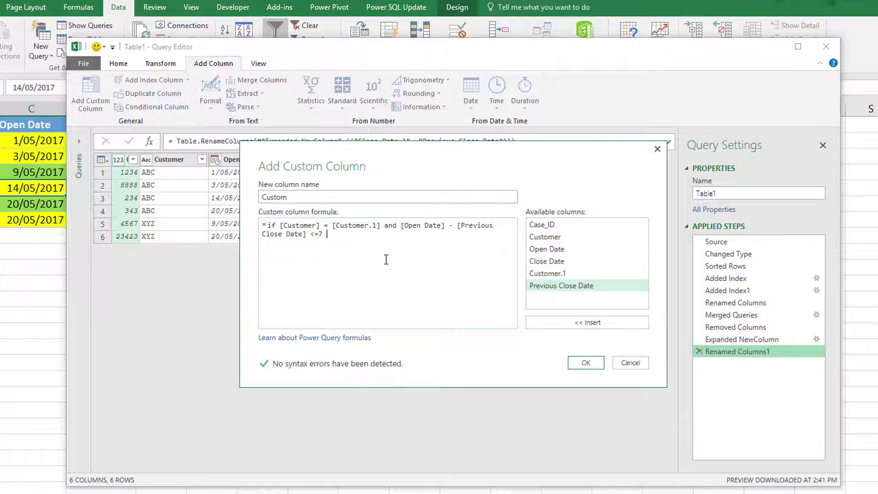
pyautogui.write(' the "Repeat Ticket" else')
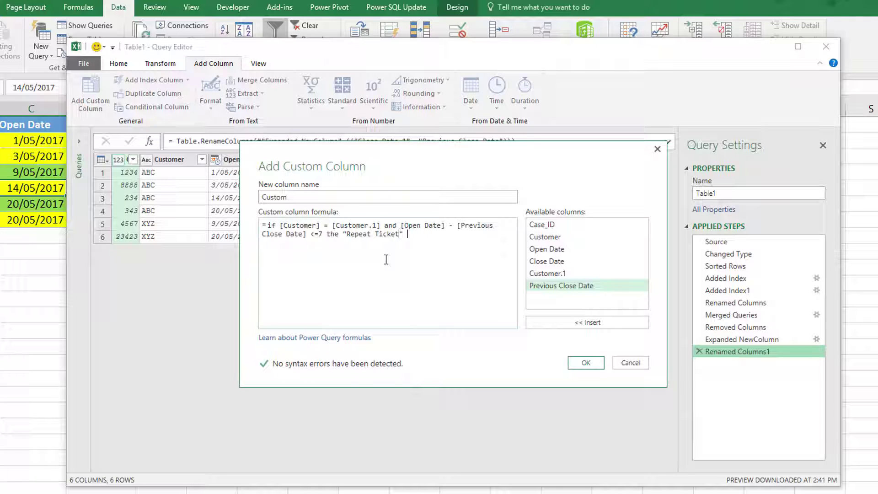
pyautogui.write(' null')
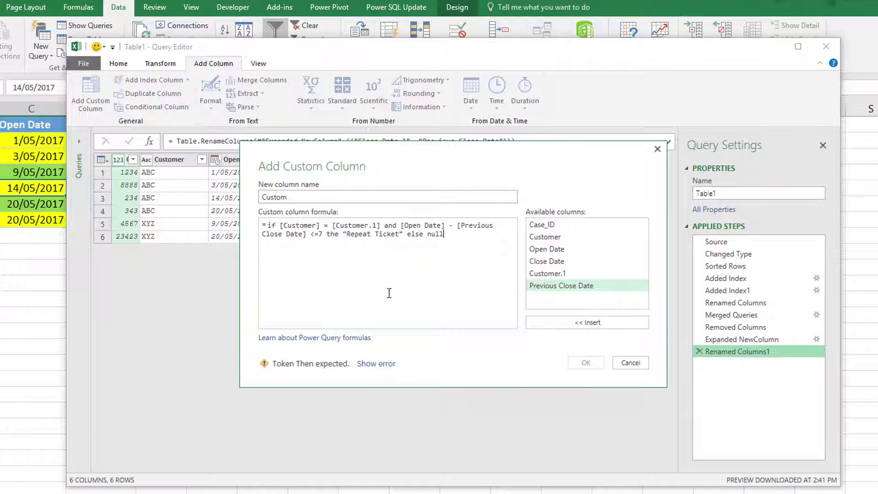
pyautogui.click(377, 364)
pyautogui.click(355, 238)
pyautogui.write('n')
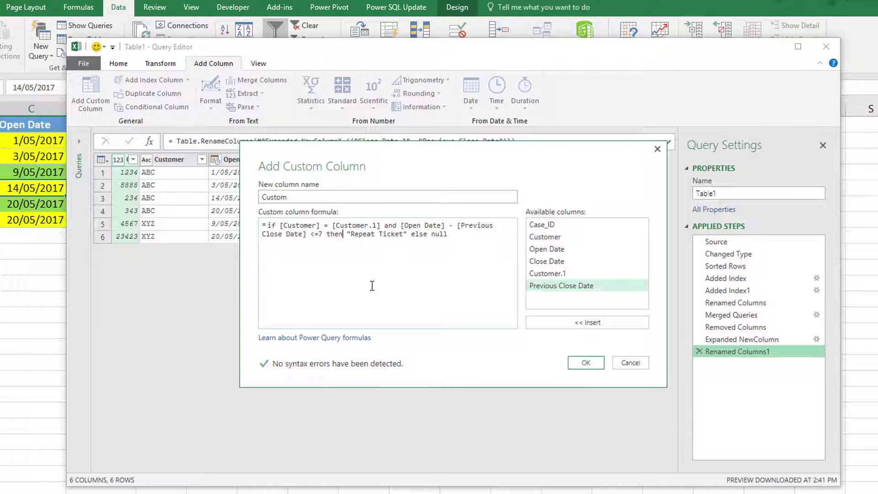
pyautogui.click(587, 363)
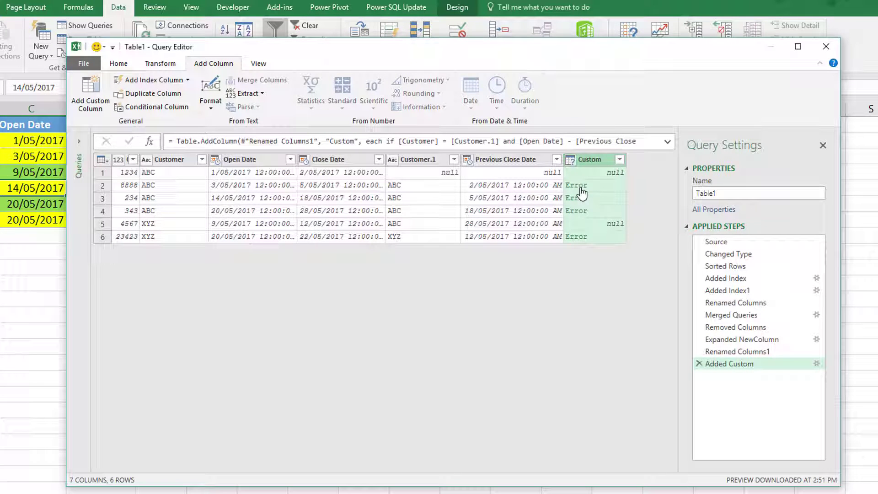
# Inspect row 2's Error, a Number-versus-Duration comparison, then reopen the Added Custom formula
pyautogui.click(580, 189)
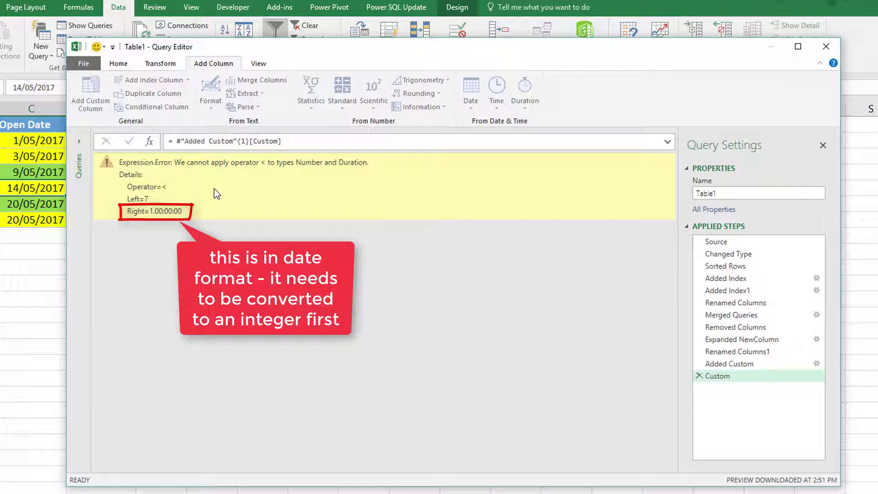
pyautogui.click(699, 376)
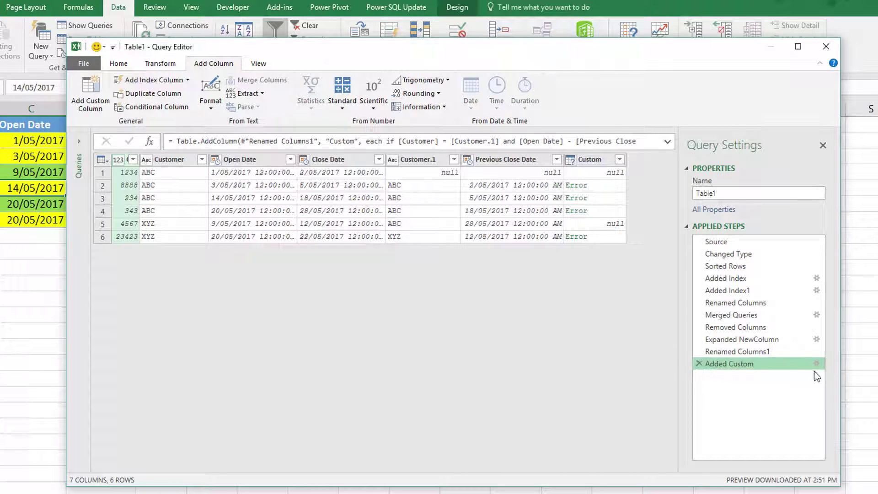
pyautogui.click(817, 364)
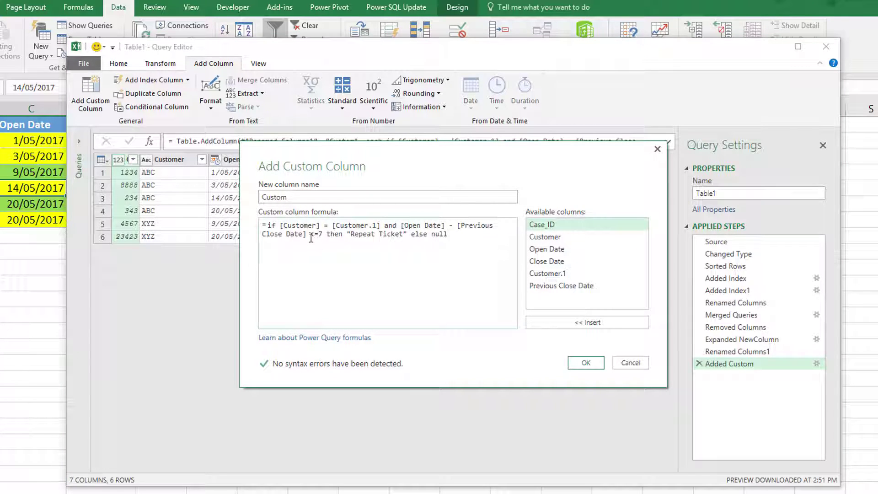
# Wrap [Open Date] - [Previous Close Date] in Duration.Days( ) and apply the formula
pyautogui.moveTo(312, 236); pyautogui.dragTo(401, 225)
pyautogui.click(353, 286)
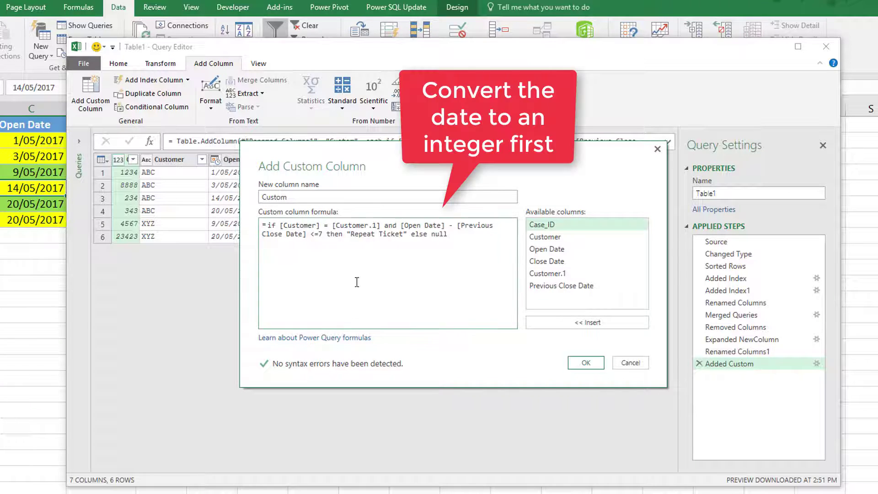
pyautogui.click(399, 229)
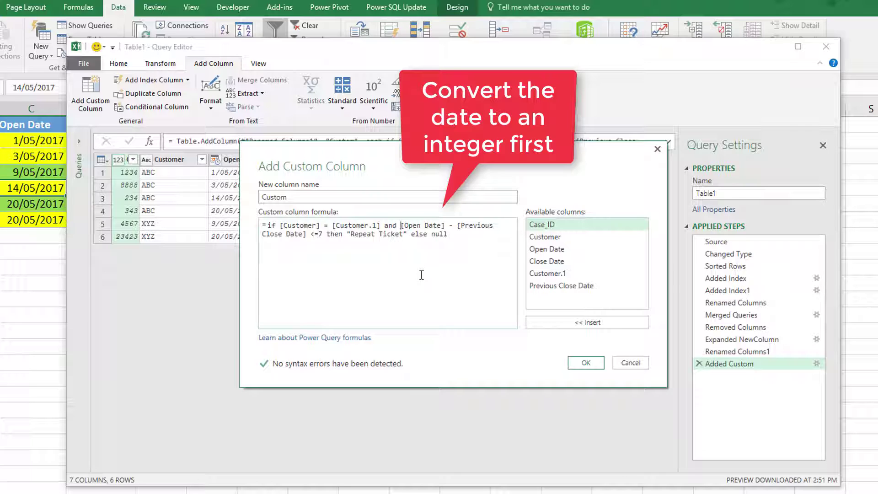
pyautogui.write('Duration.Days(')
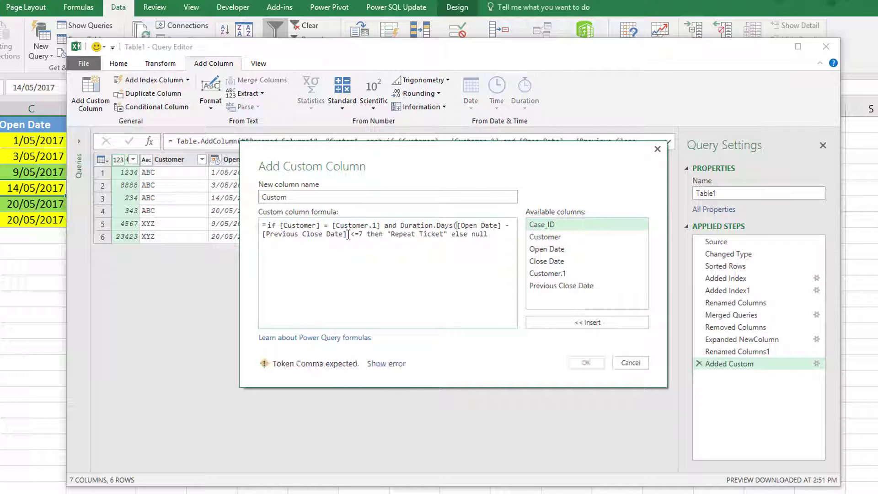
pyautogui.click(346, 235)
pyautogui.write(')')
pyautogui.click(587, 363)
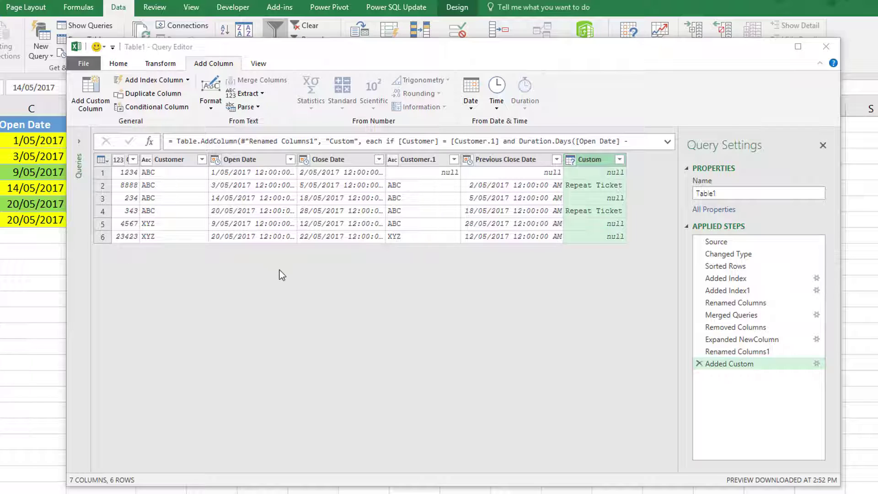
# Remove the Customer.1 and Previous Close Date columns and rename Custom to Ticket Flag
pyautogui.click(437, 160)
pyautogui.keyDown('ctrl'); pyautogui.click(515, 163); pyautogui.keyUp('ctrl')
pyautogui.rightClick(515, 164)
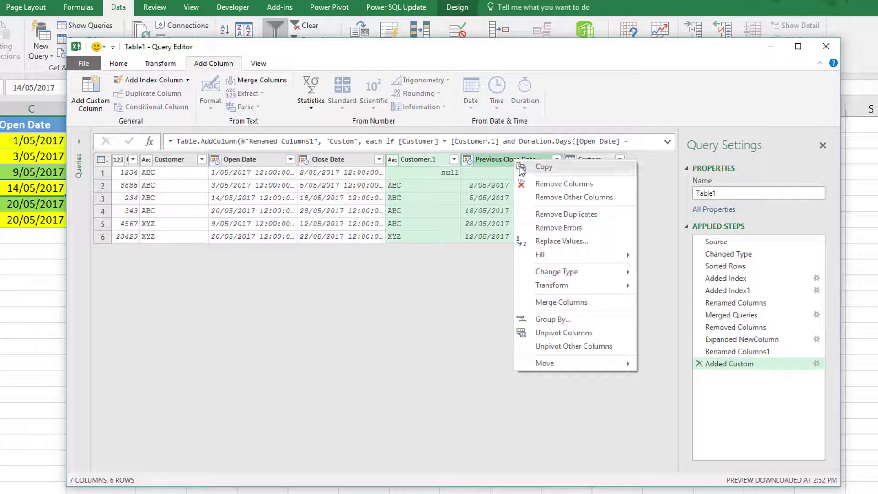
pyautogui.click(537, 182)
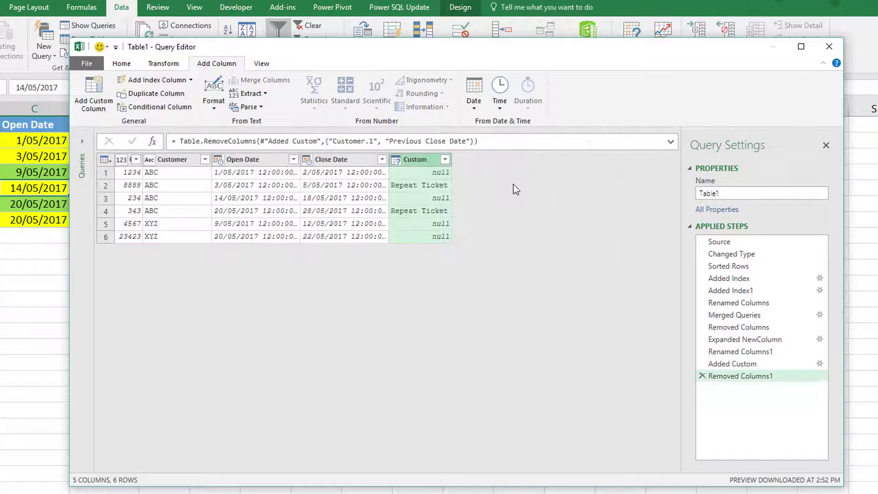
pyautogui.doubleClick(418, 160)
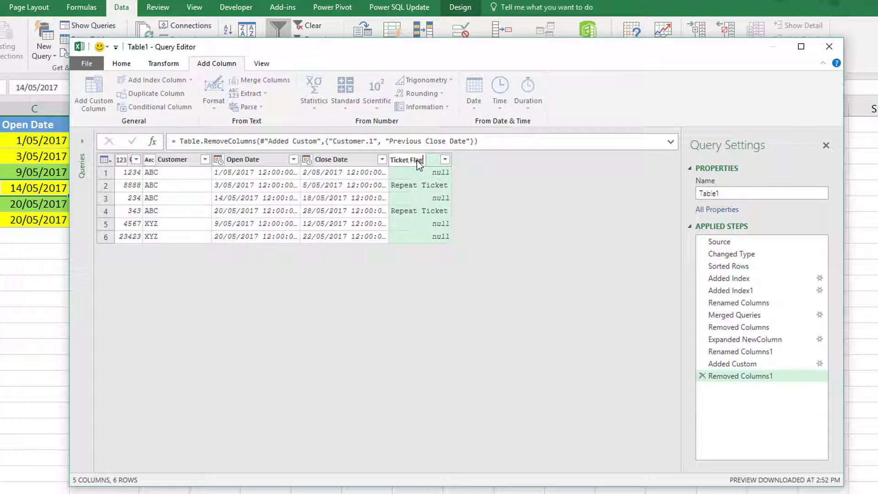
pyautogui.press('Return')
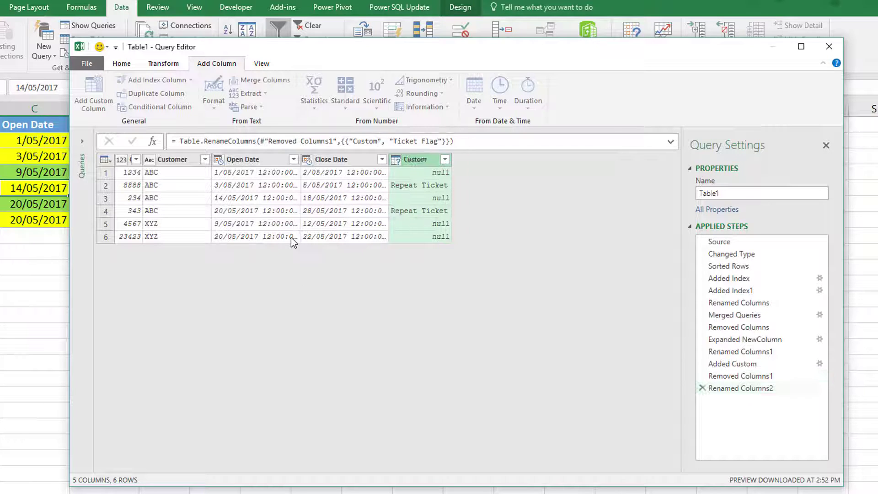